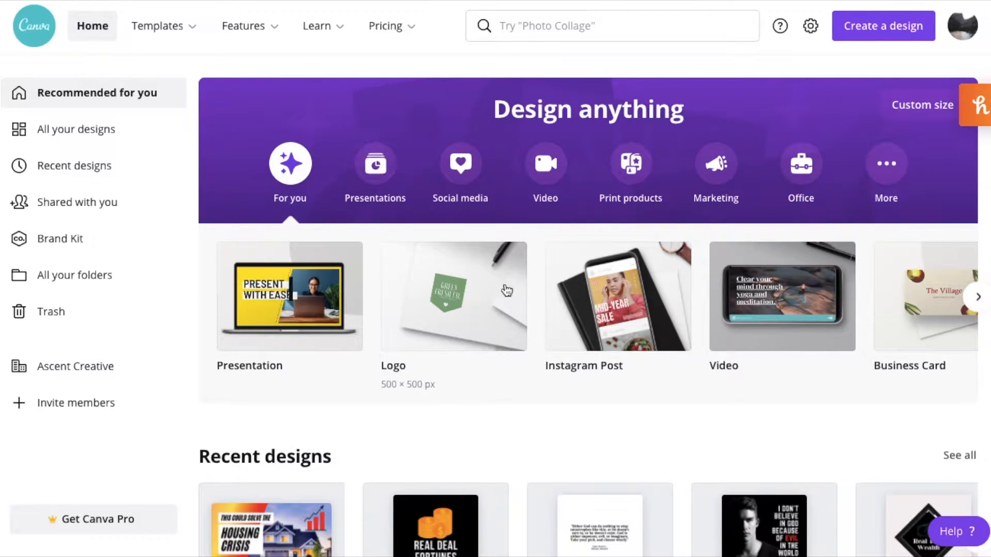
Create a new 500 × 500 px logo design and show all templates in the Art / Design Logo category.
click(446, 295)
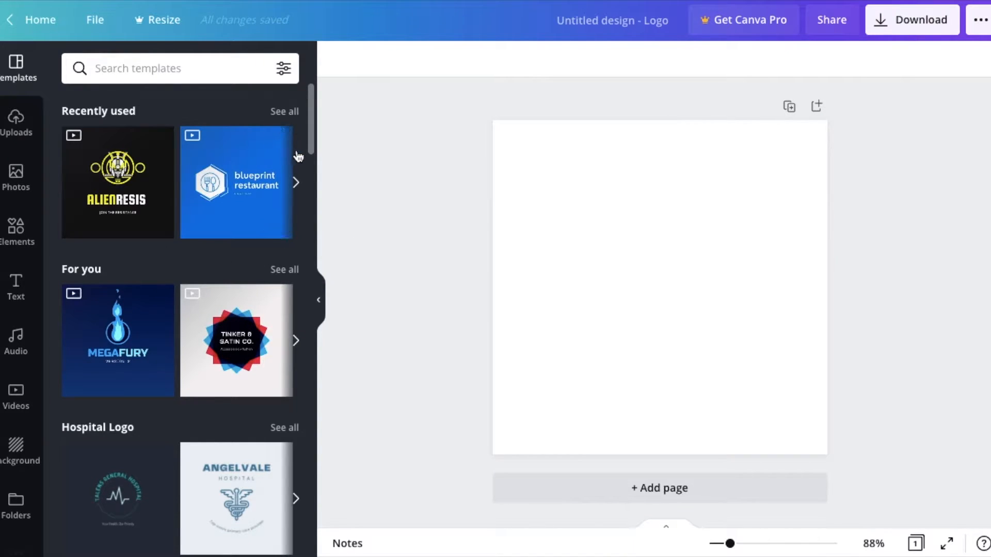
scroll(177, 262, down, 2)
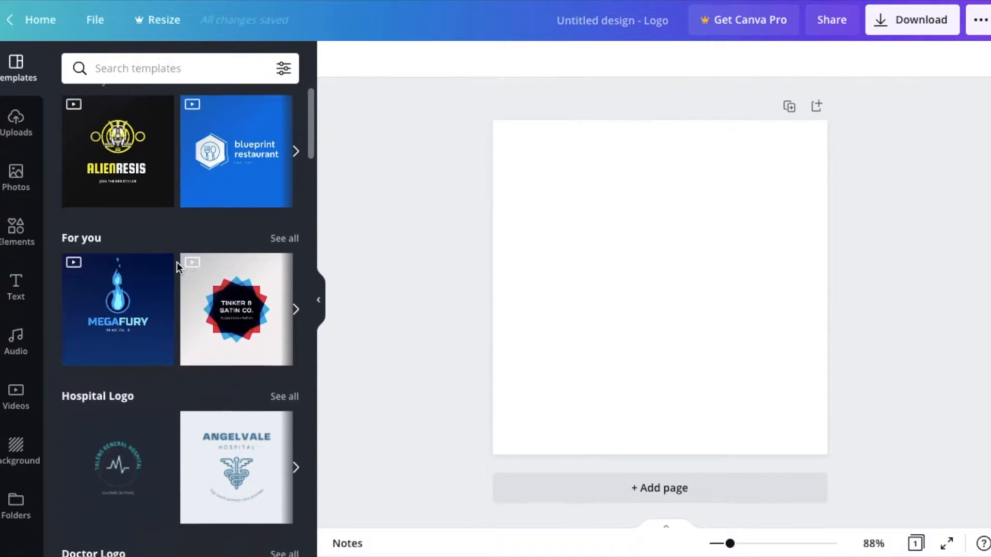
scroll(107, 332, down, 1)
scroll(107, 333, down, 2)
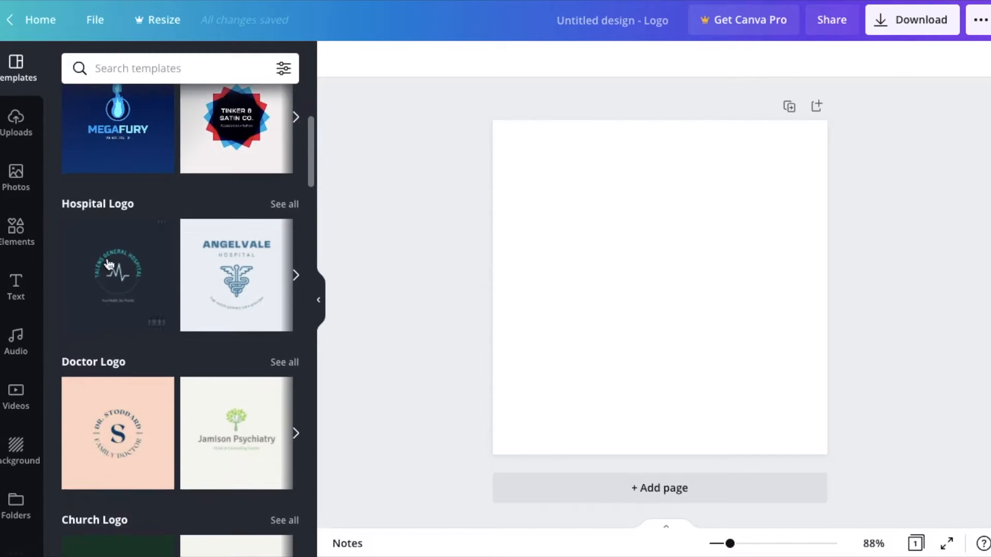
scroll(168, 341, down, 3)
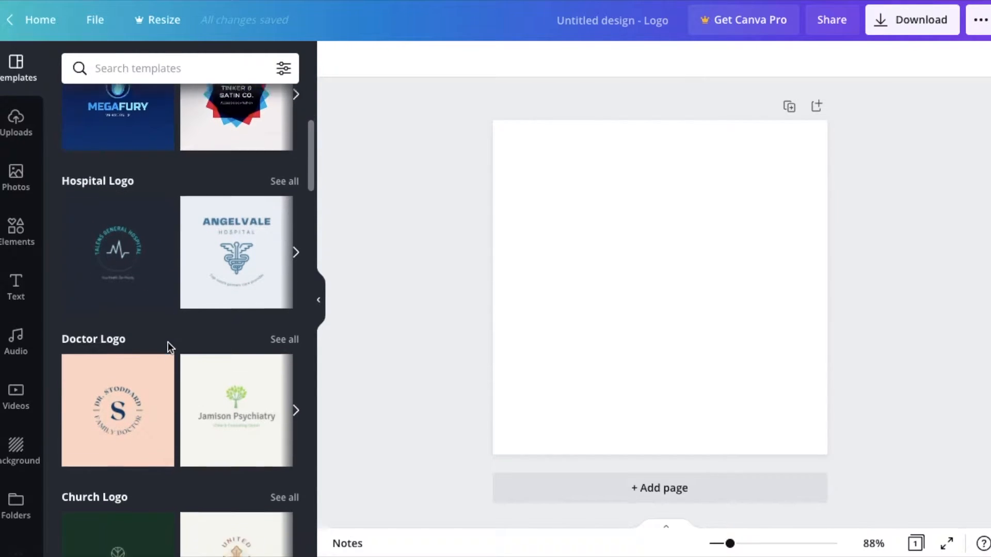
scroll(168, 342, down, 4)
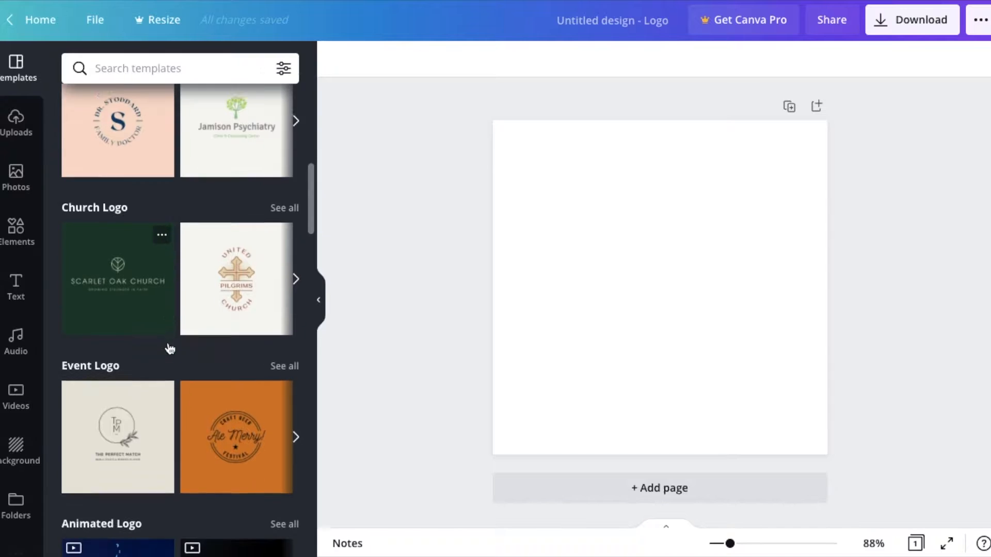
scroll(168, 341, up, 1)
scroll(169, 341, down, 2)
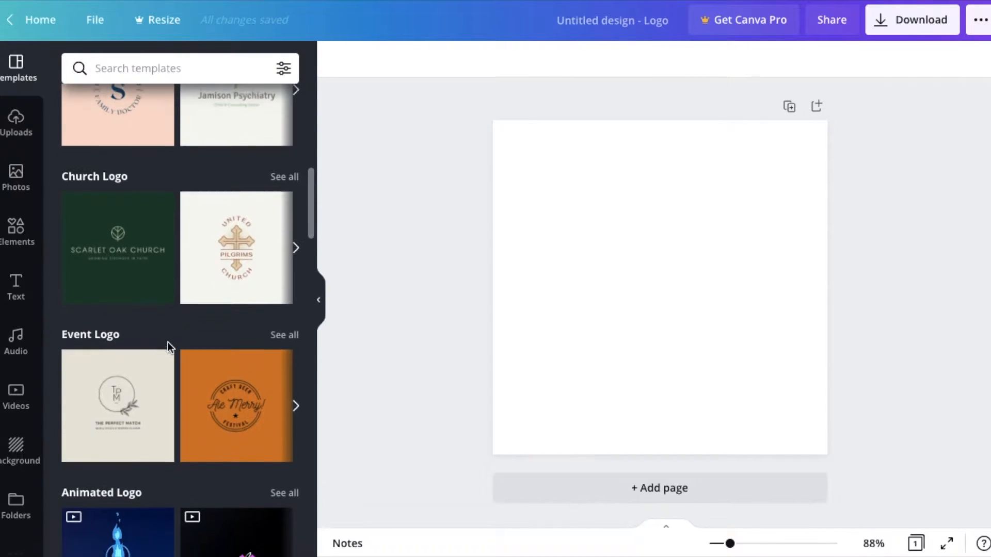
scroll(168, 341, down, 3)
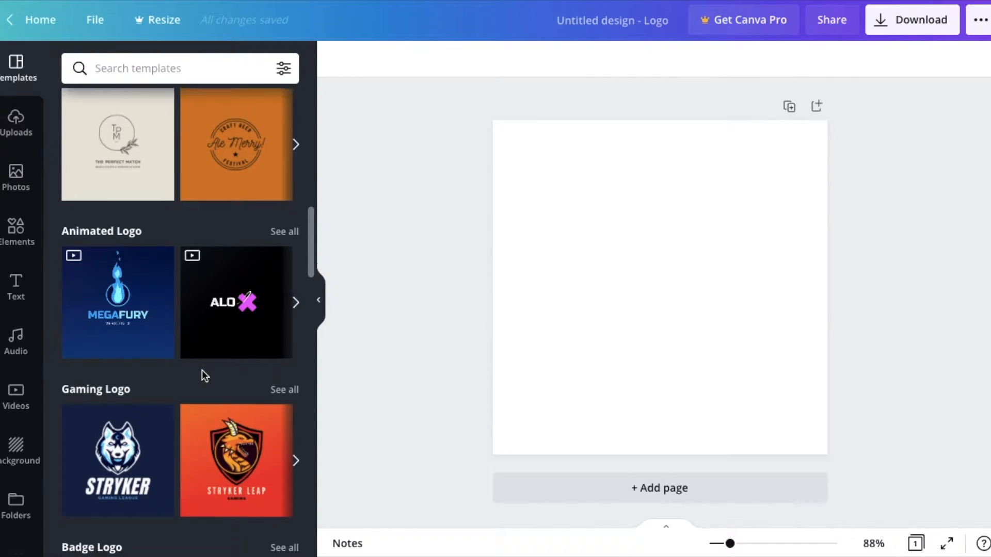
scroll(202, 370, down, 5)
scroll(203, 376, down, 2)
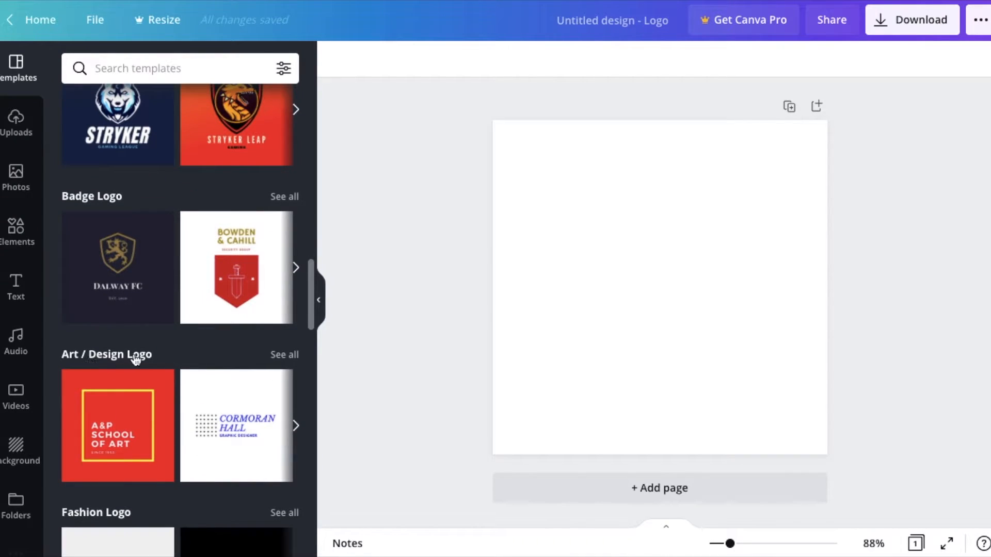
click(281, 355)
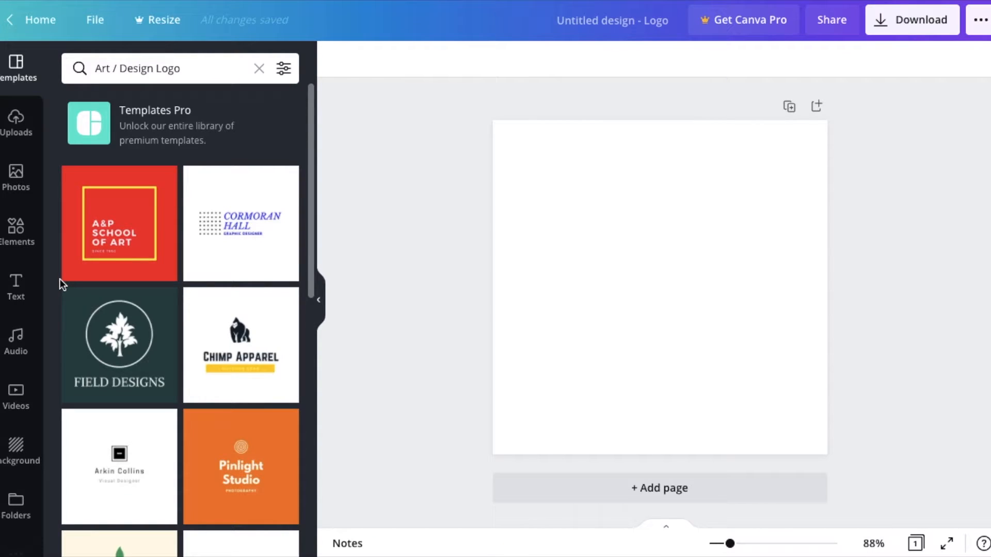
Apply the free white Visual Designer template with the small black square icon to the blank page.
scroll(60, 279, down, 3)
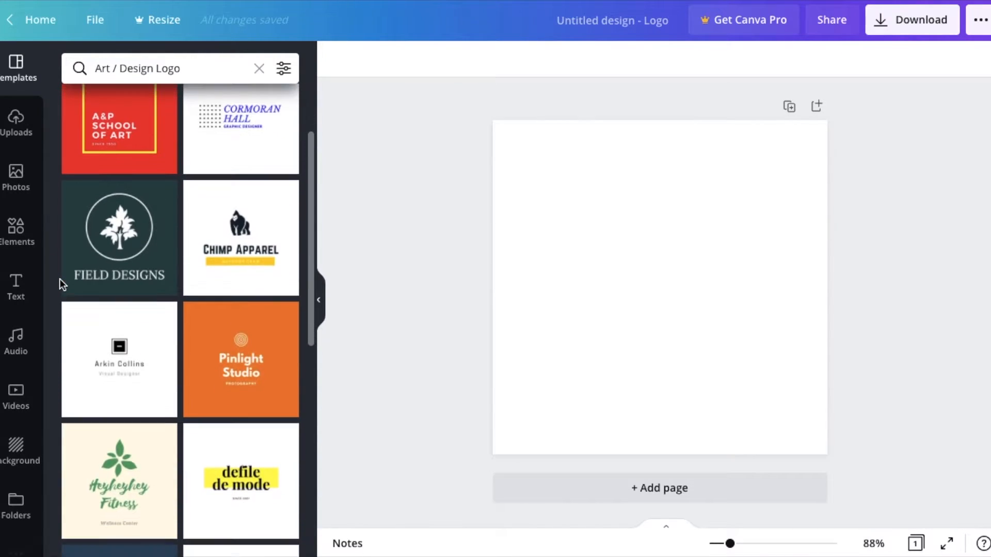
scroll(59, 279, down, 5)
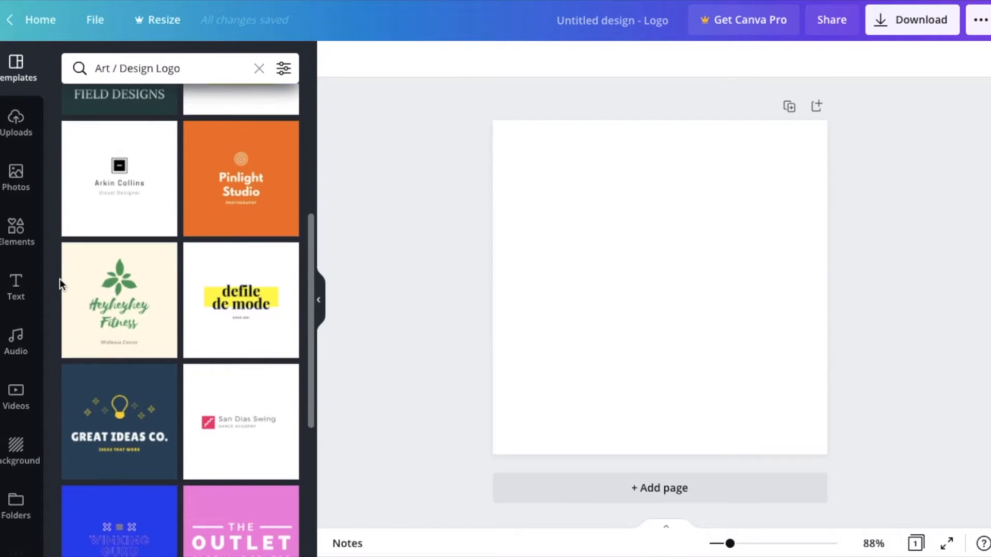
scroll(60, 279, down, 6)
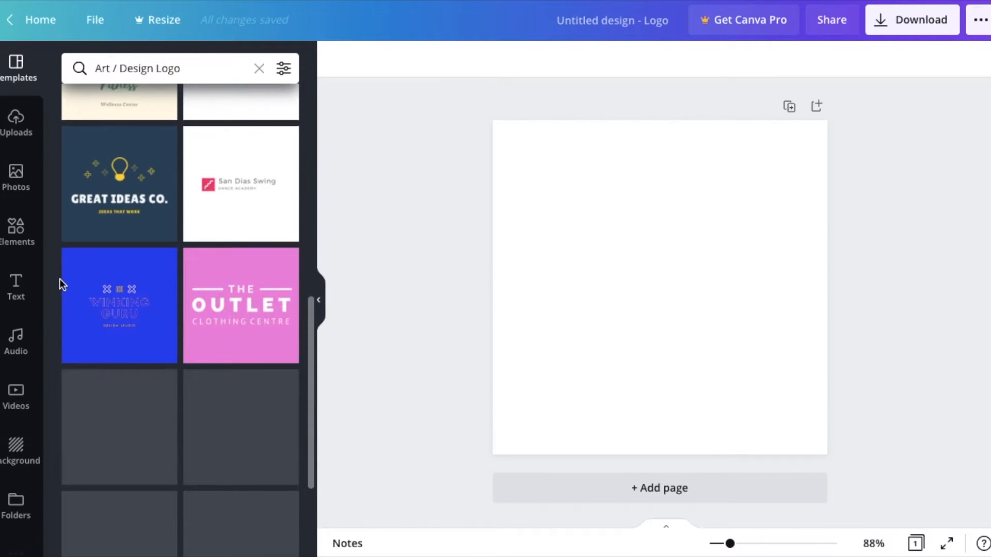
scroll(59, 278, down, 3)
scroll(60, 278, up, 6)
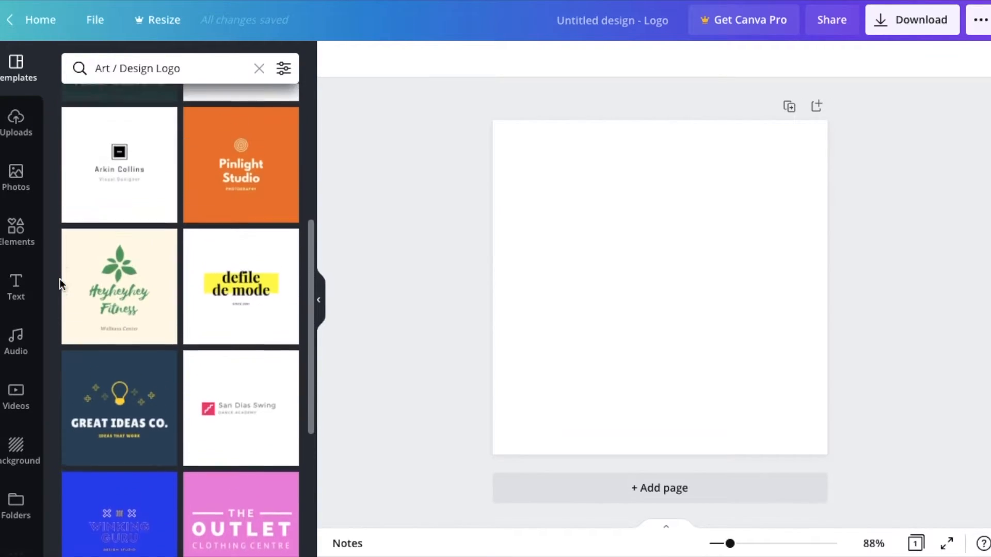
scroll(60, 279, up, 1)
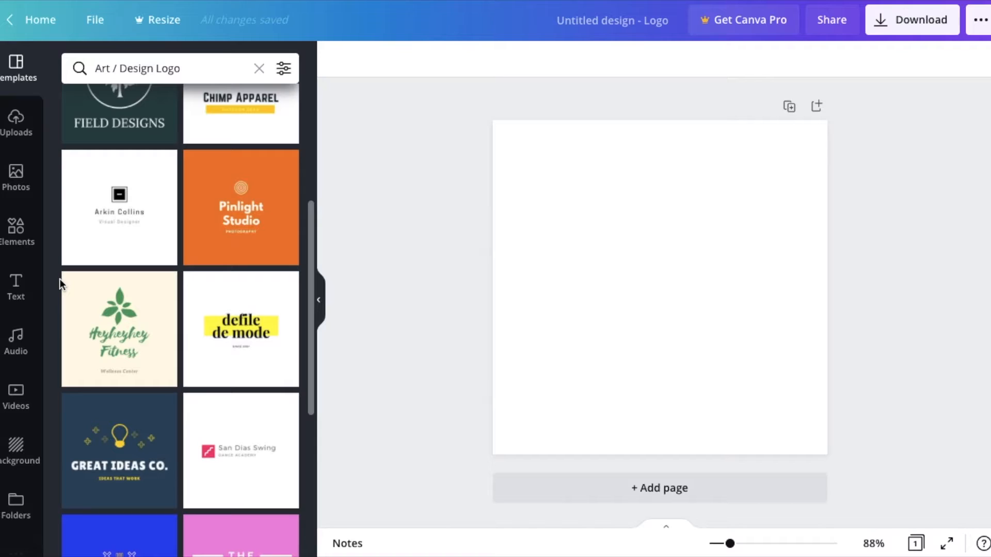
click(122, 199)
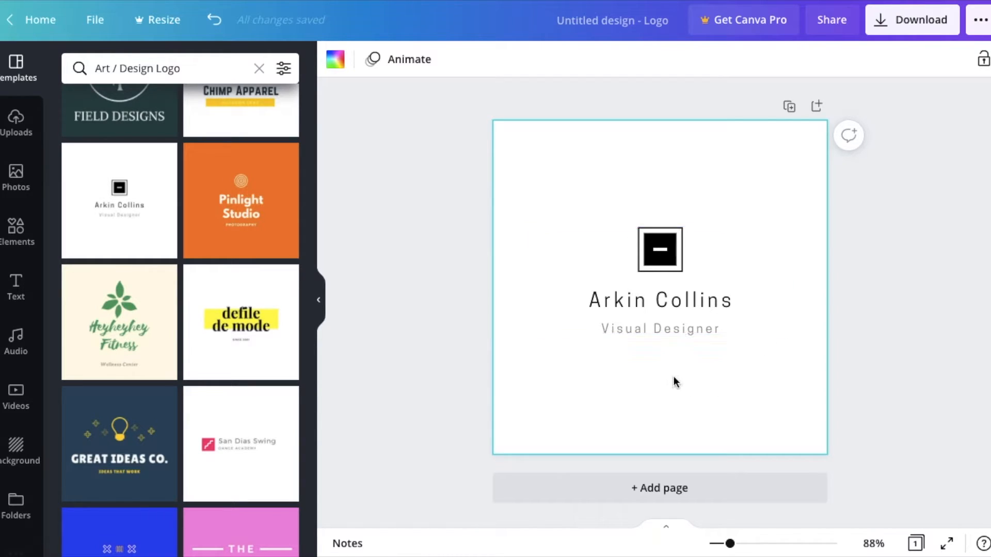
Change the font of the large name line under the icon to Anton.
double_click(675, 298)
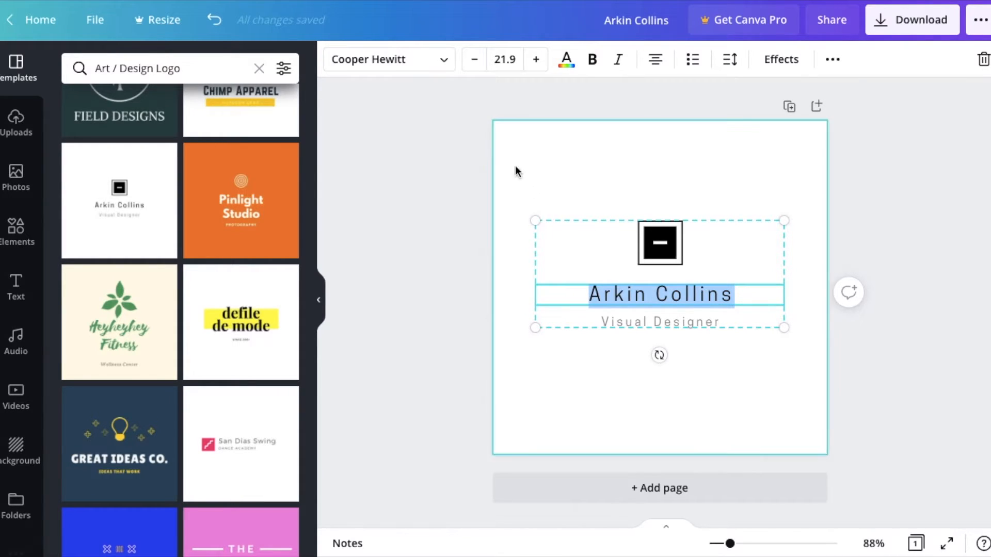
click(446, 64)
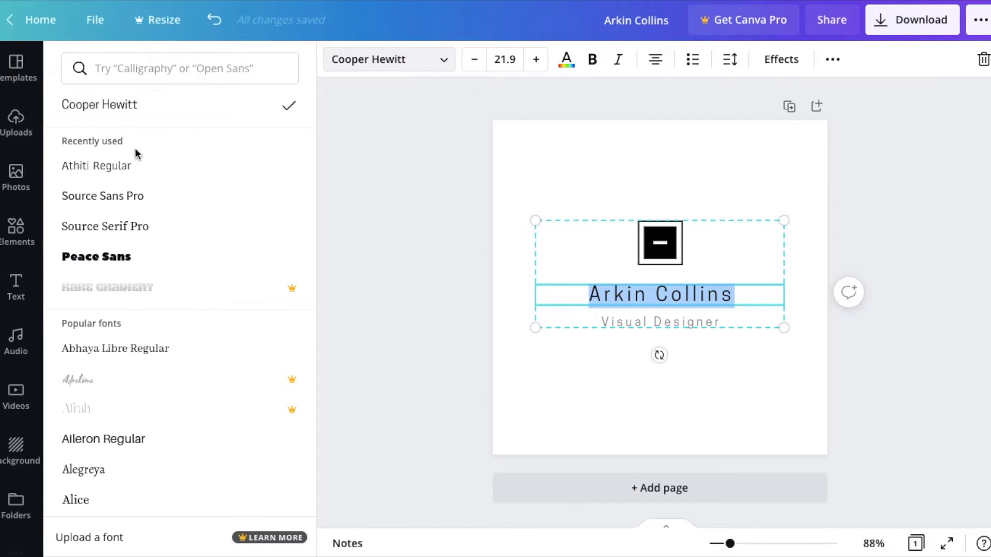
scroll(129, 229, down, 6)
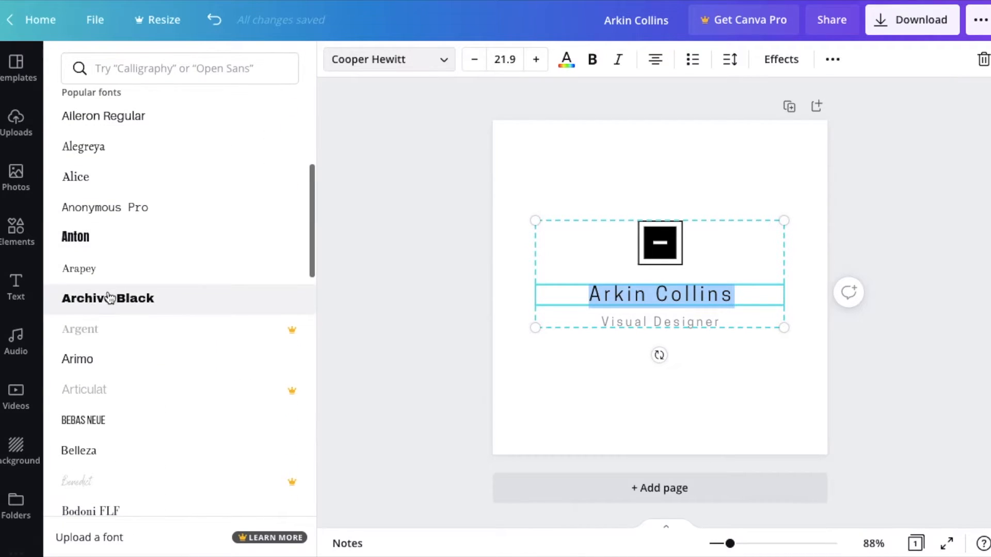
click(84, 240)
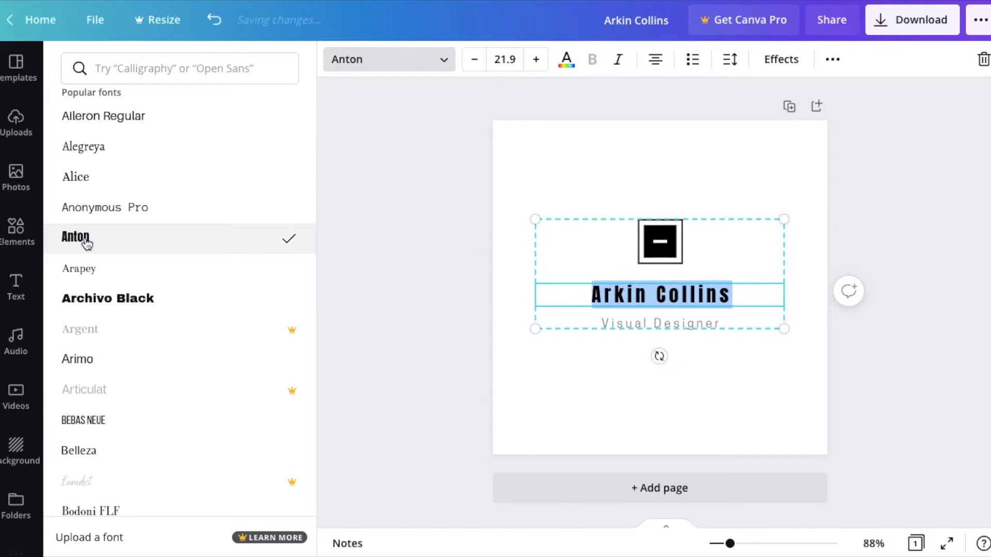
Replace the large name line with the text "Test Logo".
click(710, 294)
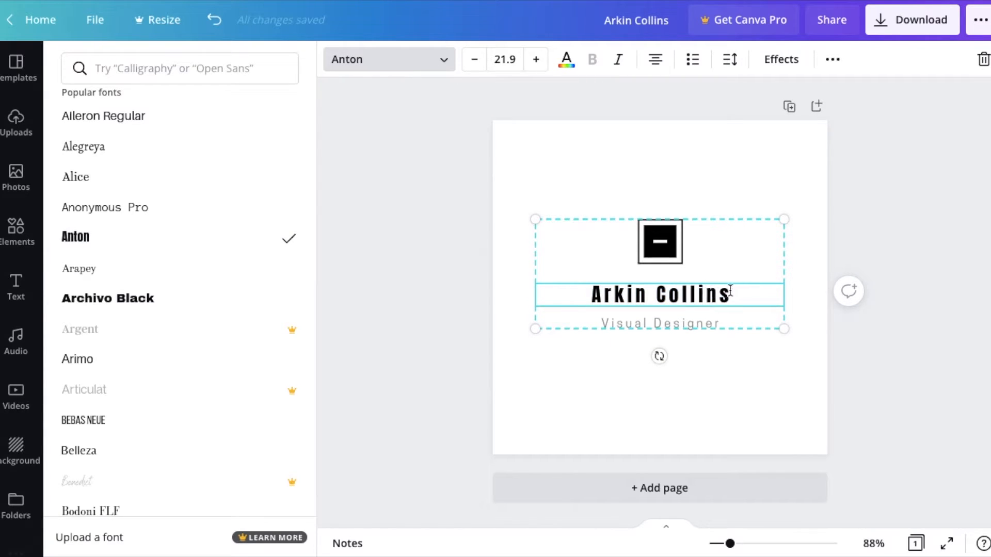
drag(730, 291, 588, 288)
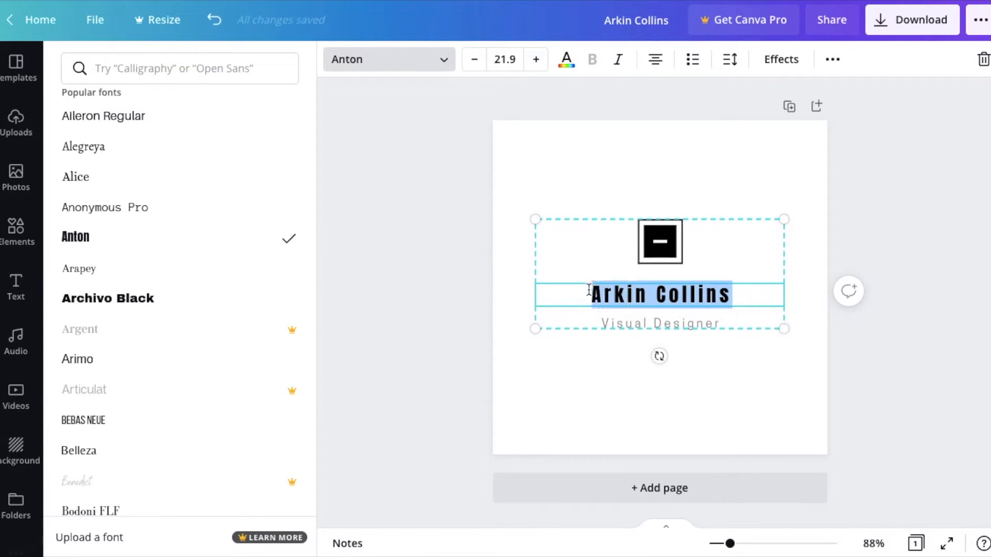
text(Test L)
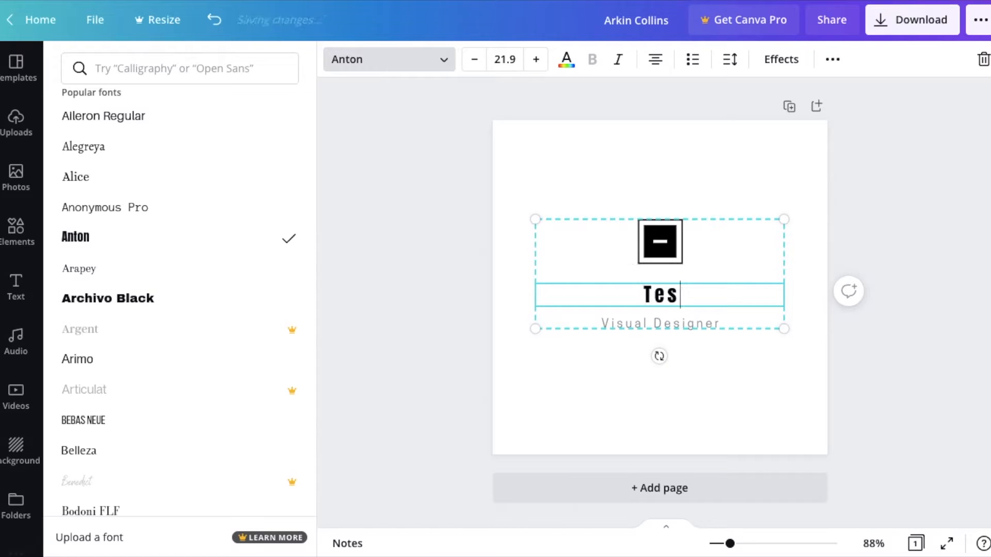
text(ogo)
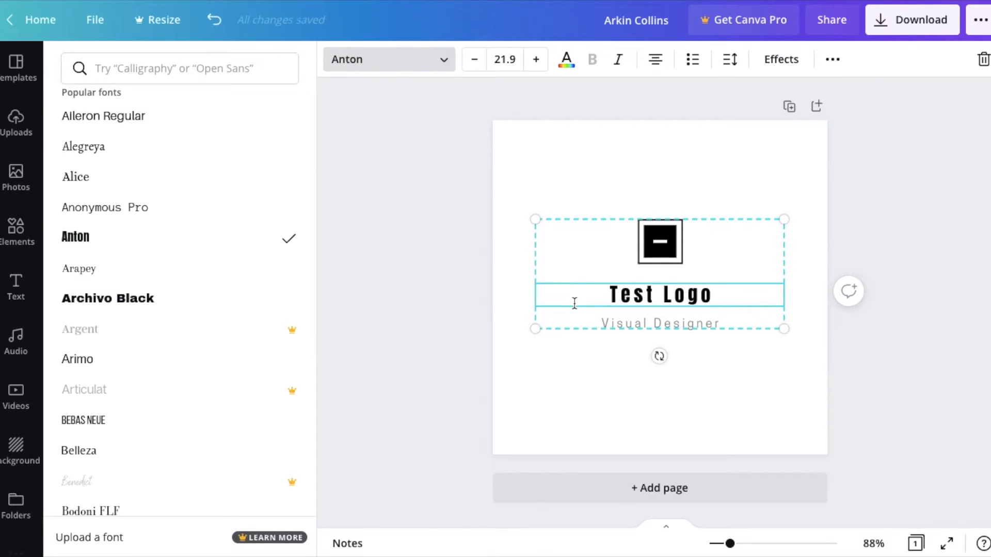
Replace the "Visual Designer" subtitle with "For Demo Purpose" and deselect the text.
double_click(660, 323)
text(Vis)
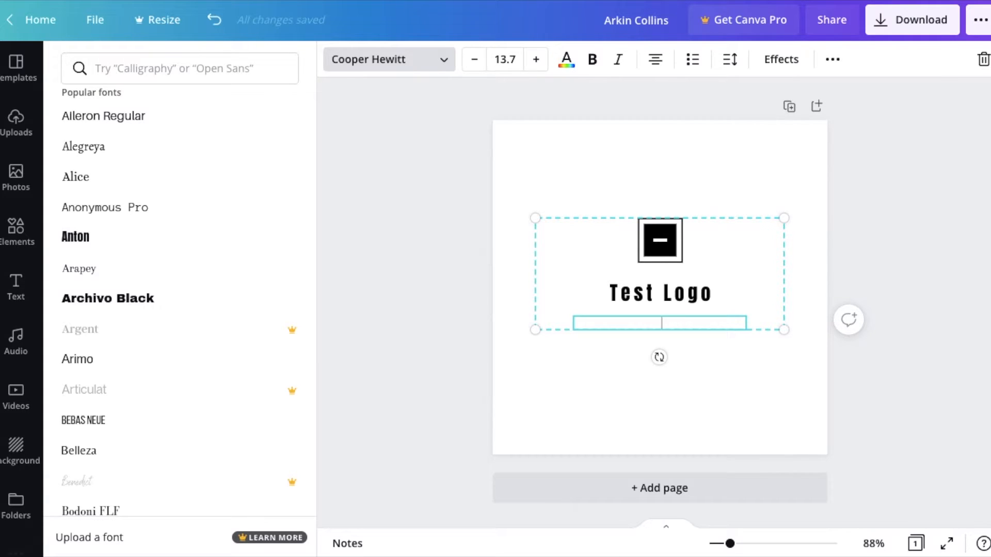
text(For Demo Purpose)
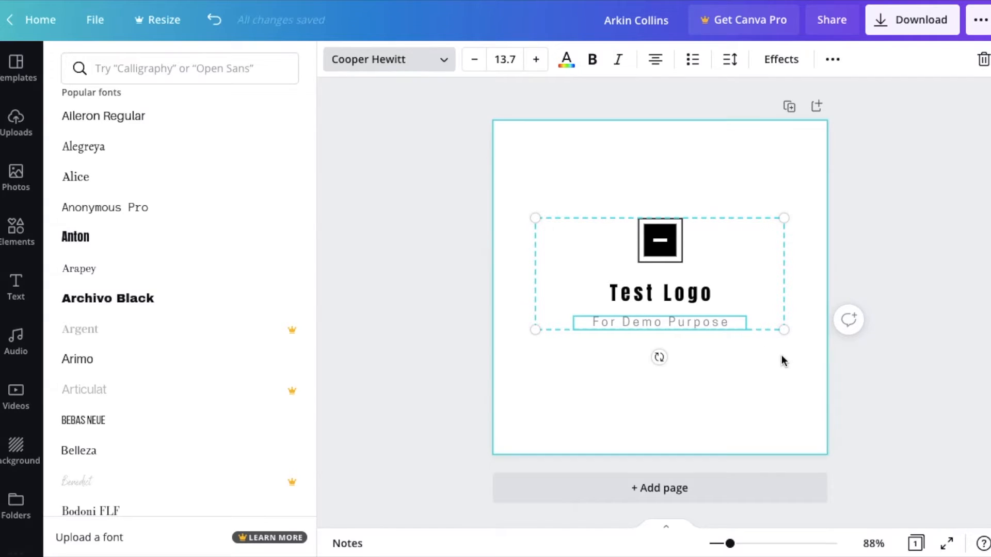
key(Escape)
click(765, 370)
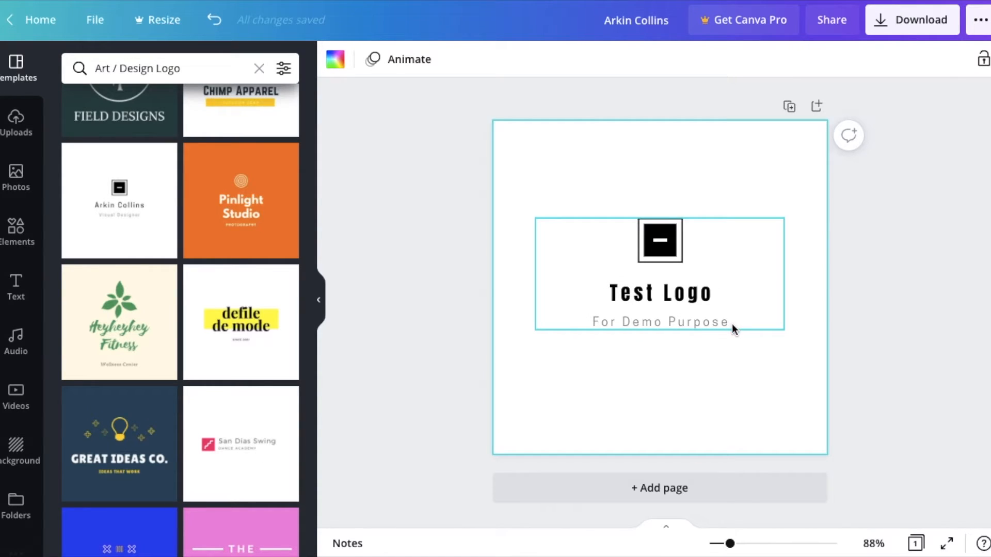
Delete the black square icon and its outline frame above the "Test Logo" text.
click(644, 241)
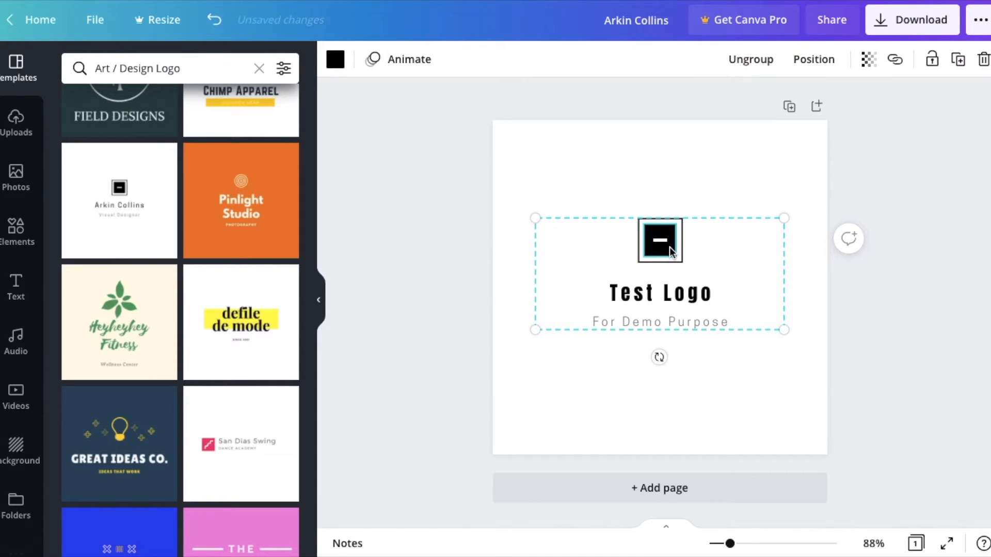
key(Delete)
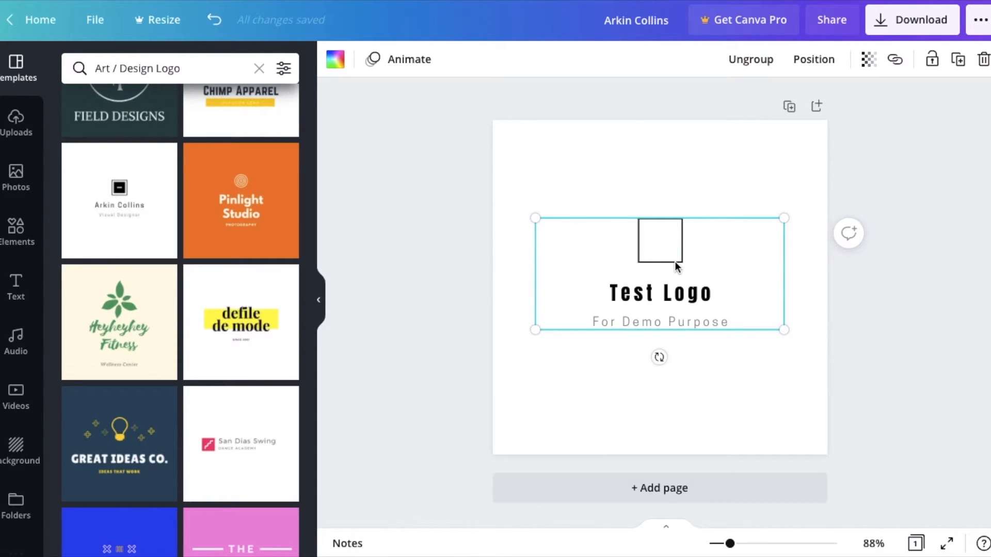
click(676, 262)
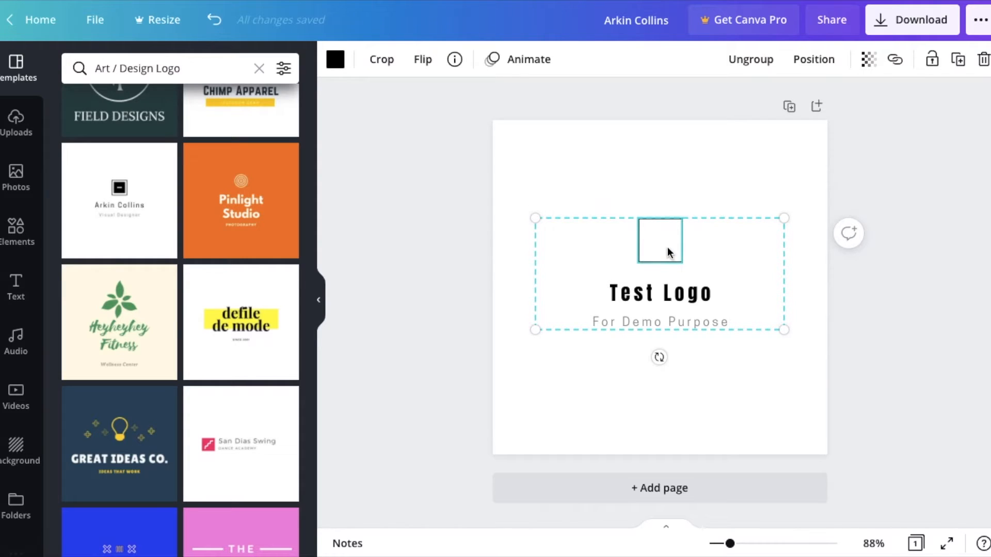
key(Delete)
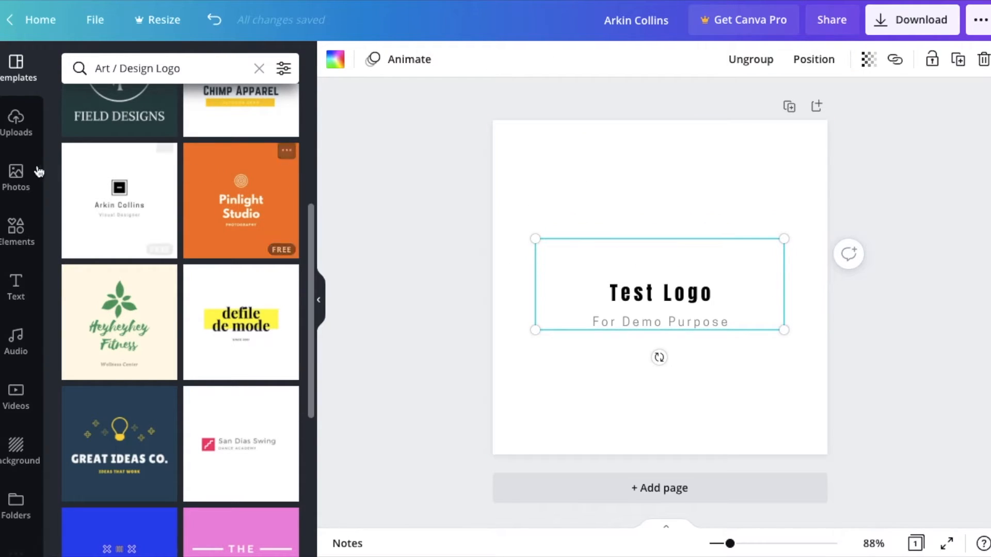
Add the recently used orange dollar sign element and shrink it to fit centred just above the "Test Logo" text.
click(16, 233)
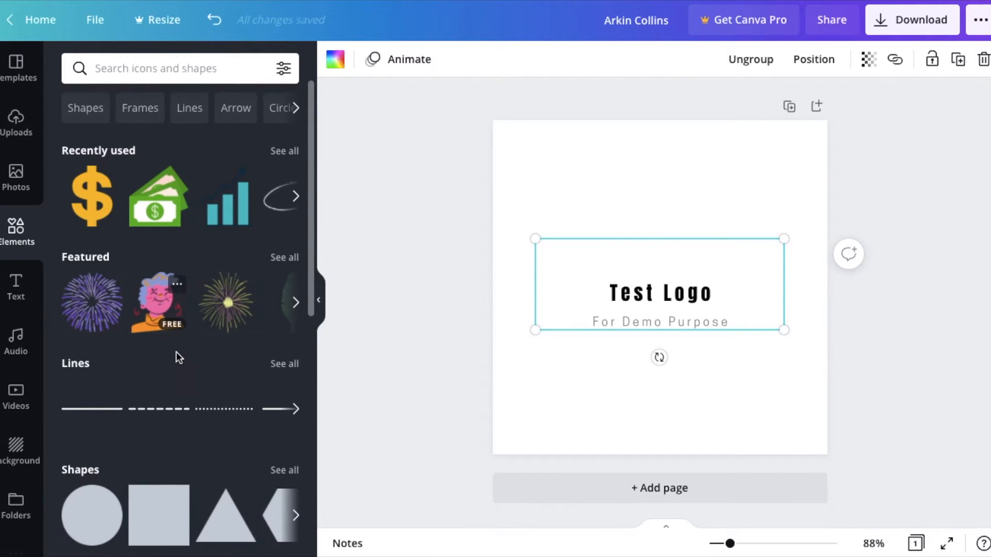
scroll(176, 352, down, 4)
scroll(176, 352, down, 5)
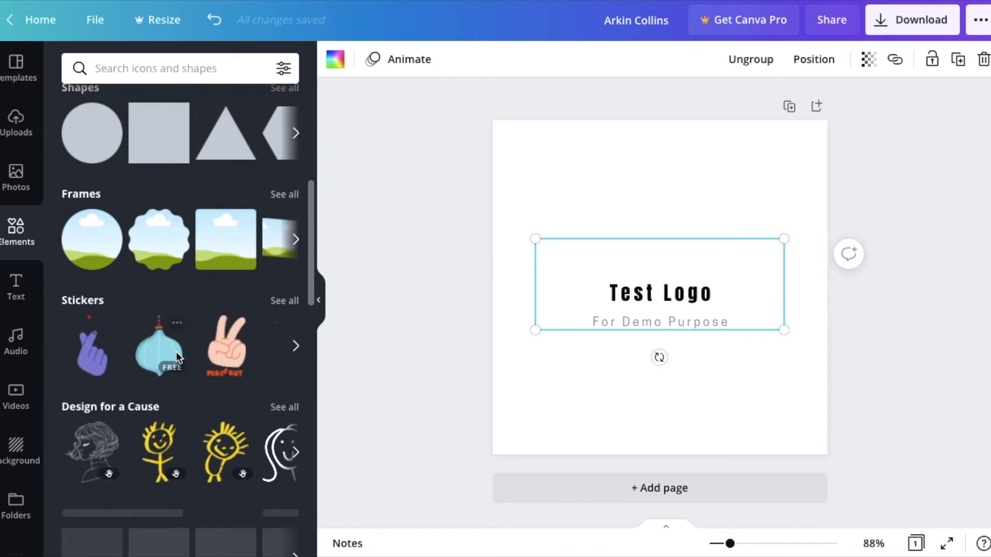
scroll(175, 351, up, 9)
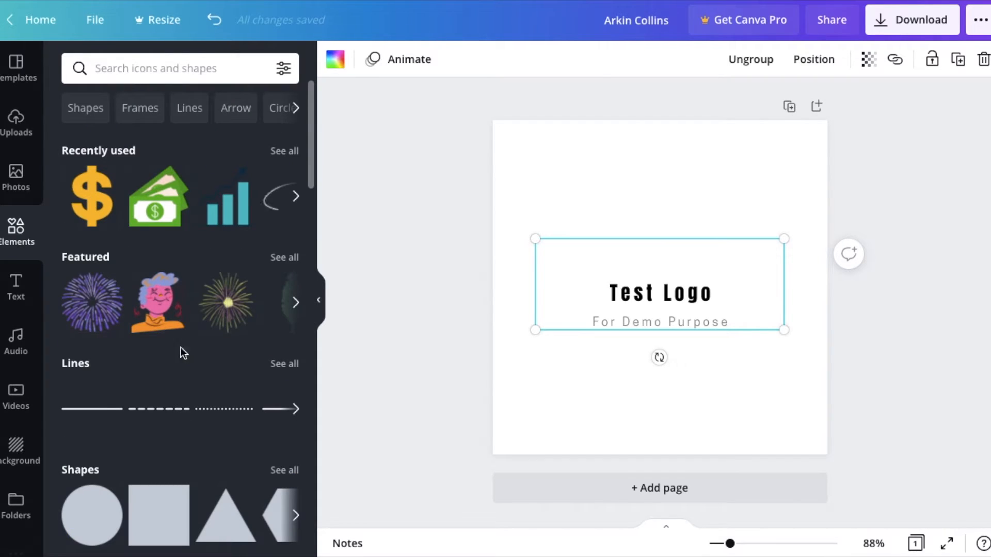
drag(82, 189, 649, 164)
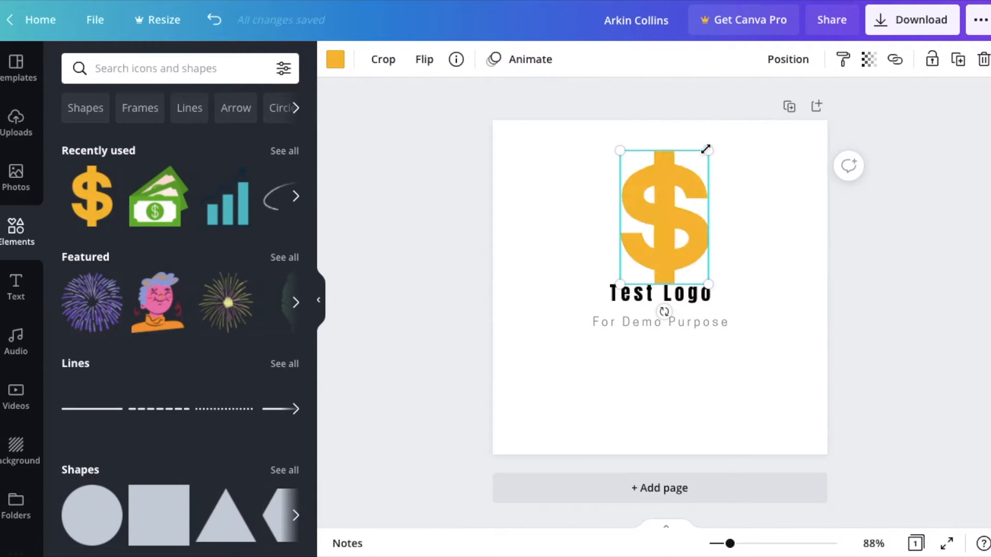
drag(705, 177, 667, 237)
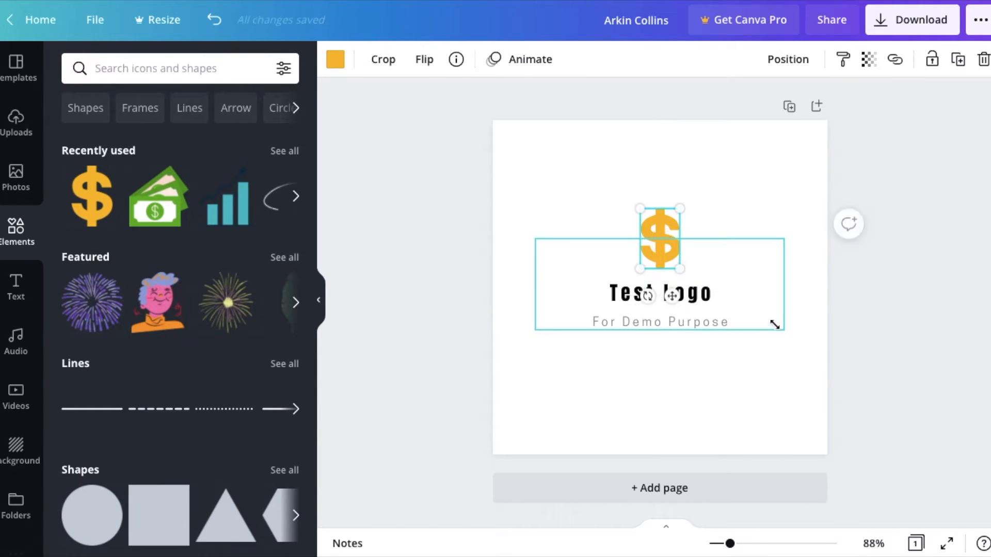
Deselect the dollar sign and look over the stock photos and the uploaded images.
click(774, 325)
click(749, 375)
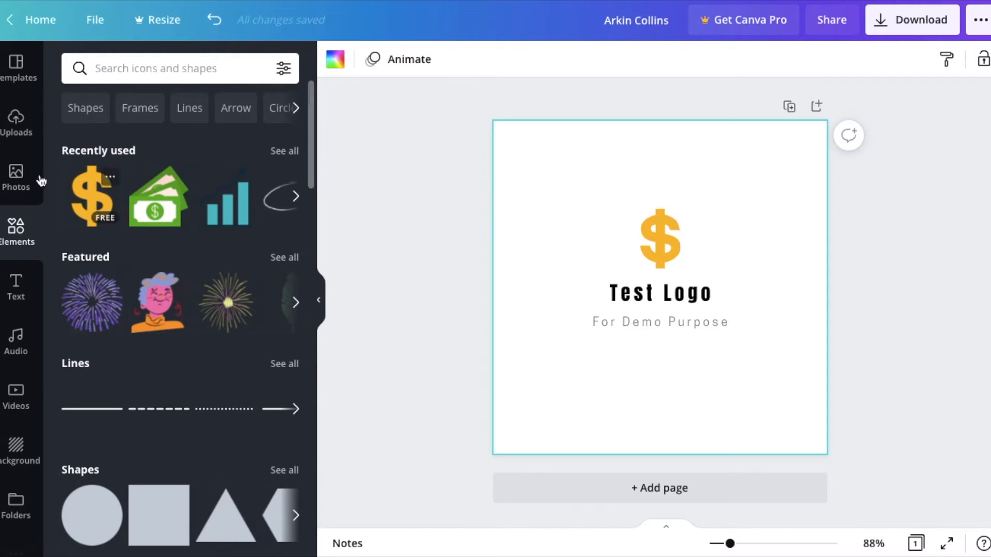
click(16, 175)
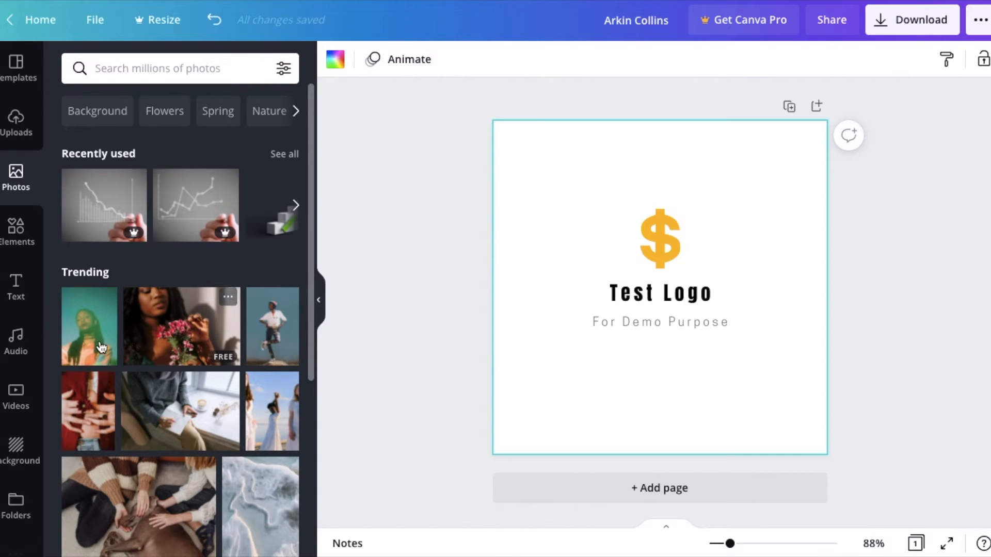
click(13, 131)
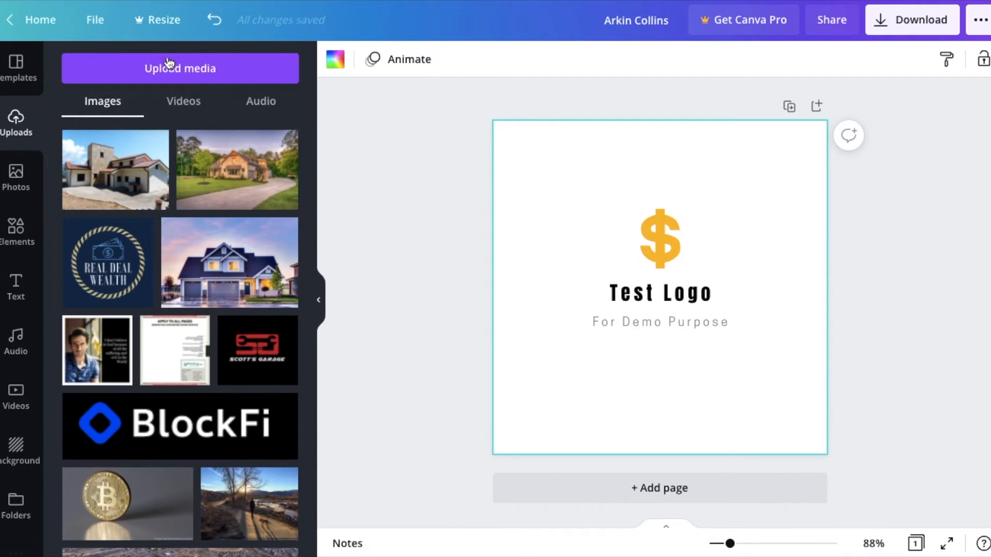
Add the trending stock photo of snowy pine trees to the middle of the logo page.
click(17, 186)
scroll(223, 306, down, 5)
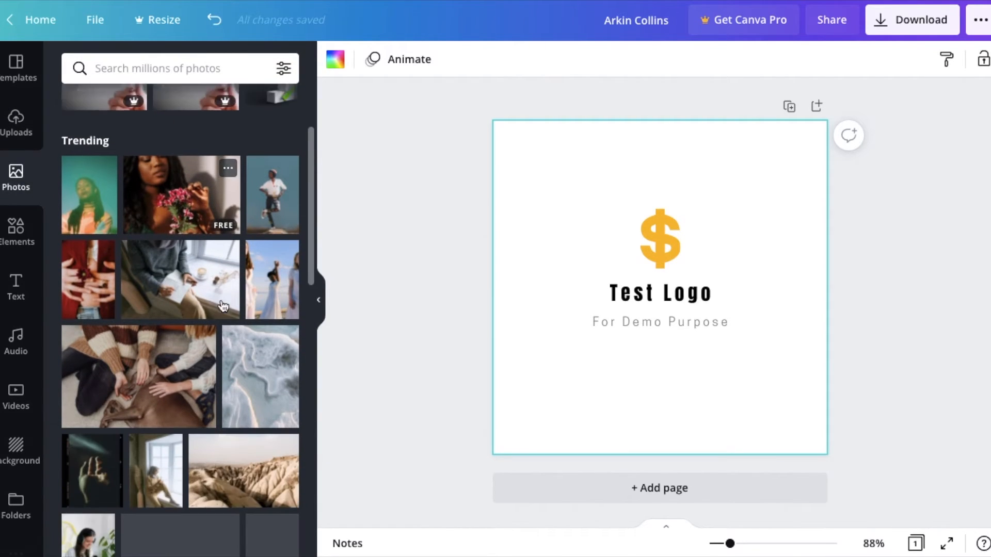
scroll(223, 307, down, 6)
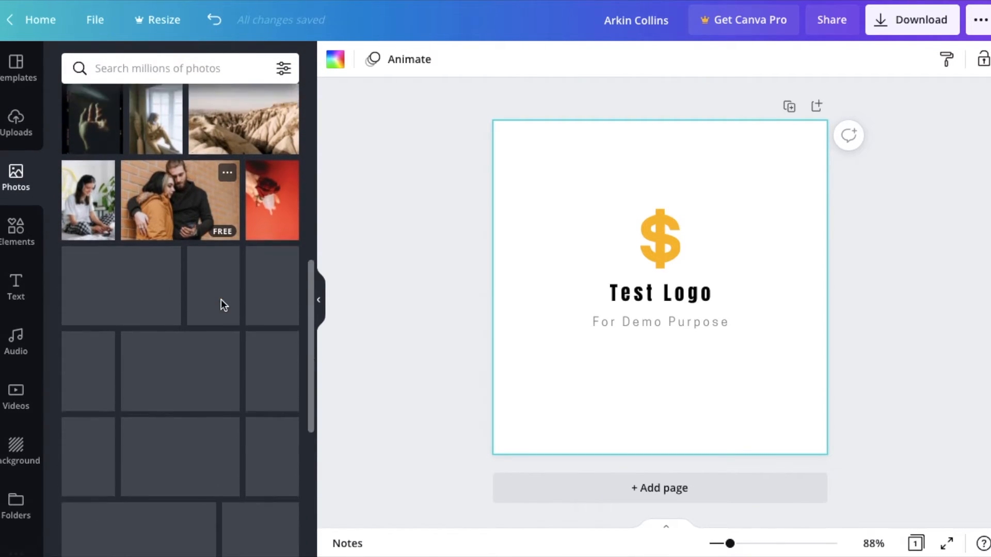
scroll(237, 239, up, 2)
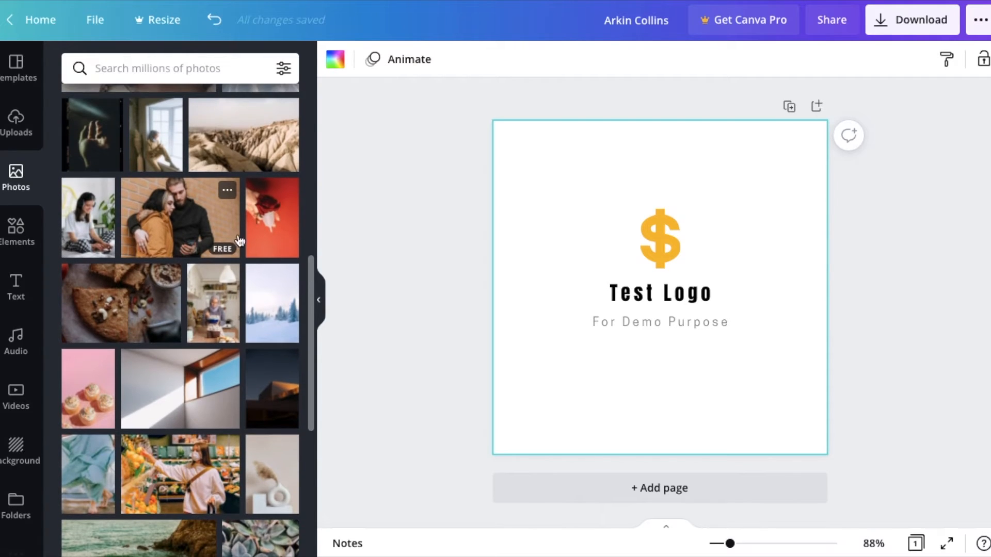
drag(269, 315, 598, 185)
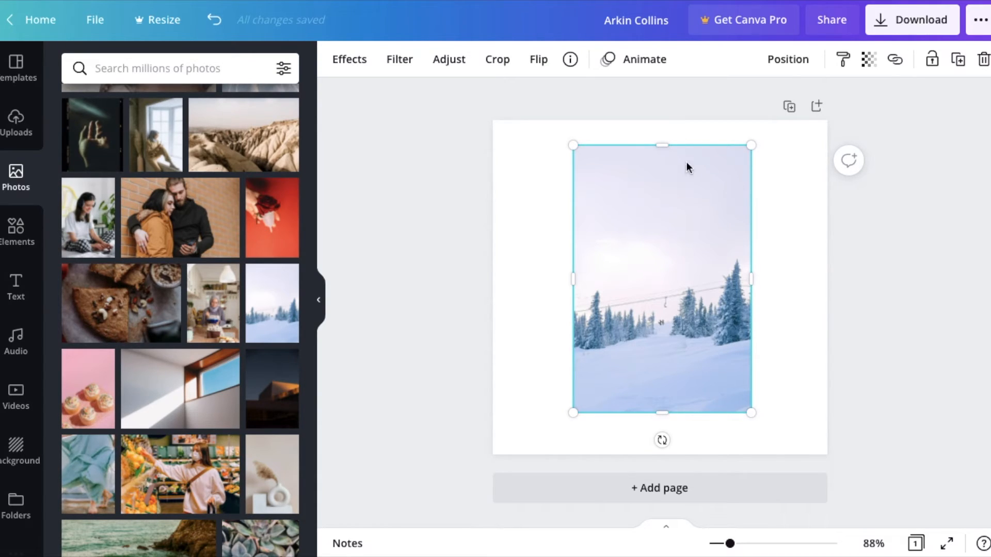
Send the snowy pine photo backward behind the dollar sign and both text lines, and deselect it.
click(790, 59)
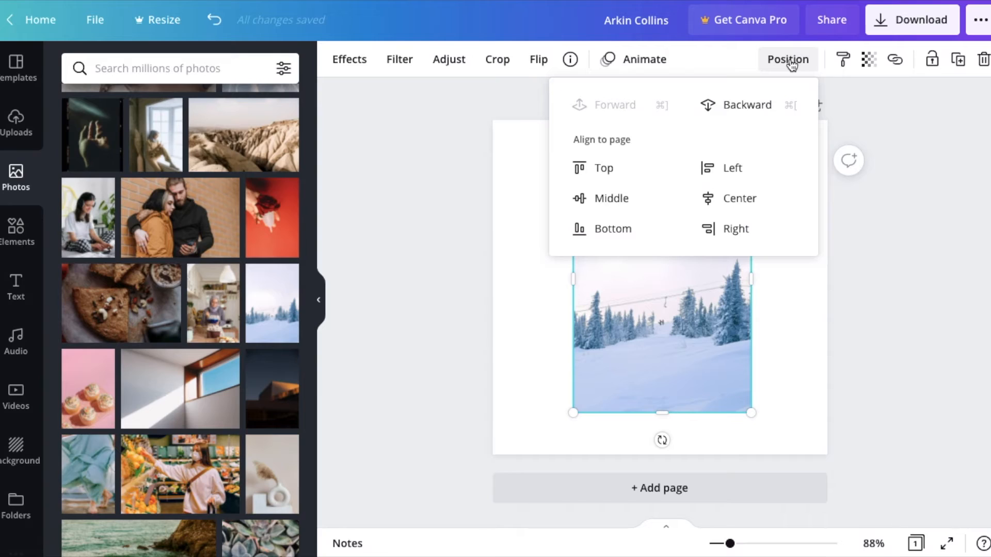
click(744, 108)
click(744, 108)
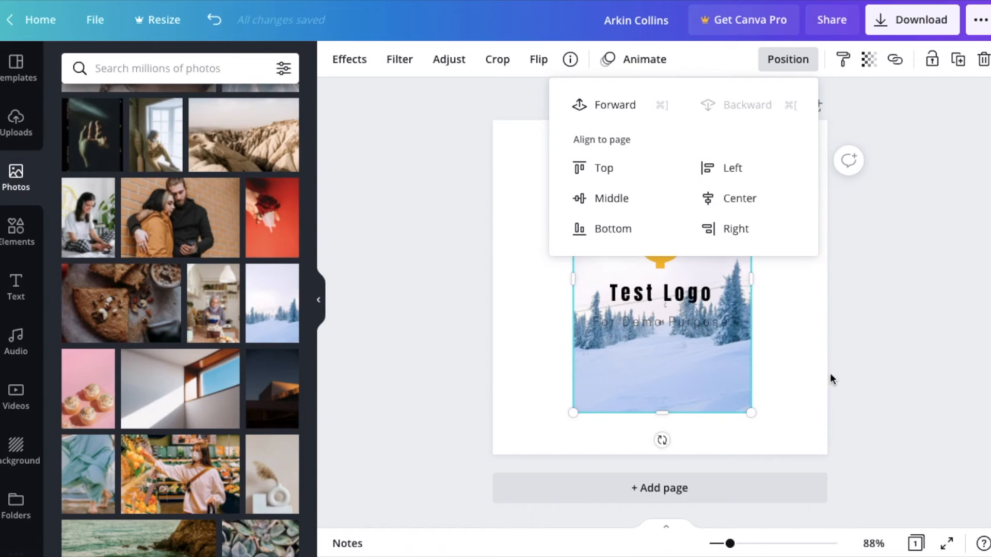
click(798, 371)
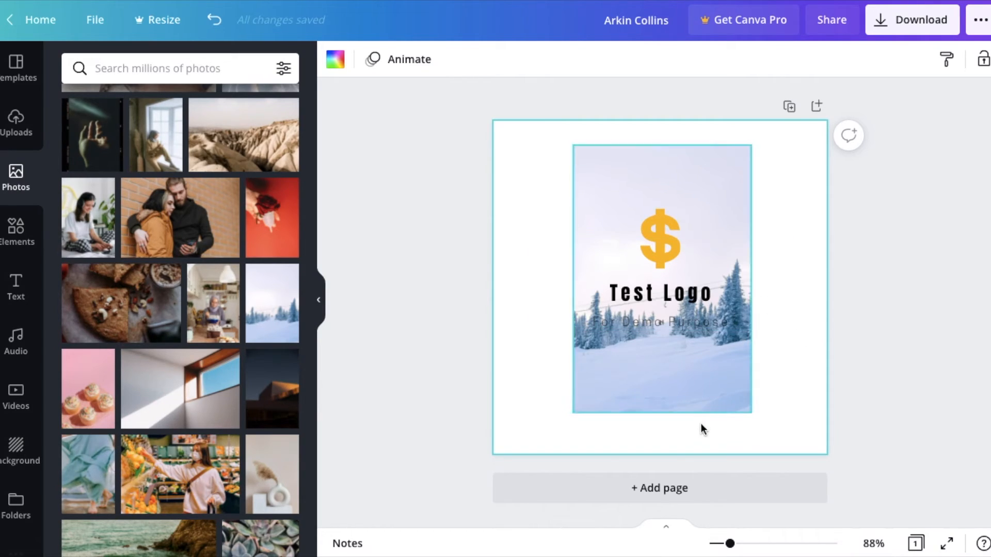
Apply the "Red Lion Events" template from the Art / Design Logo results to the current page.
click(20, 76)
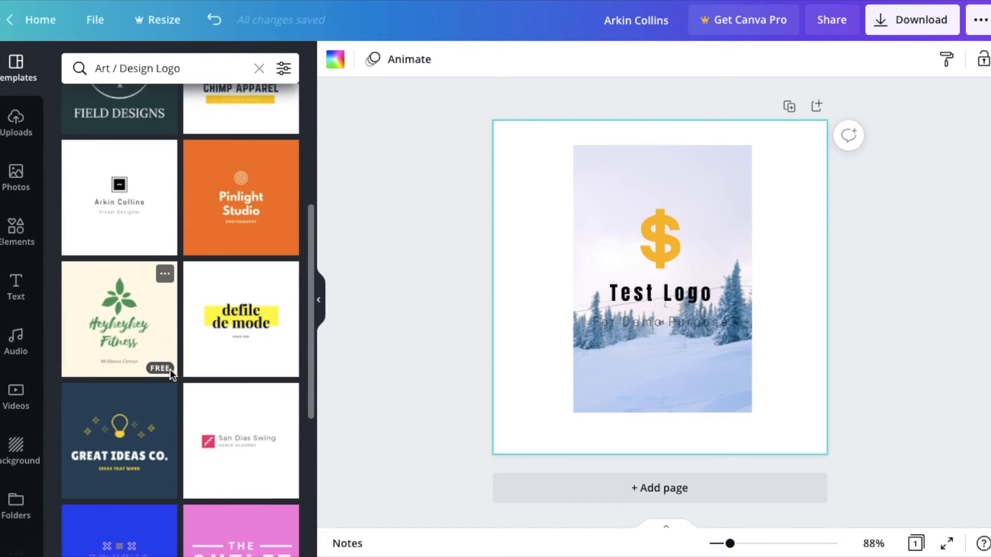
scroll(171, 371, down, 3)
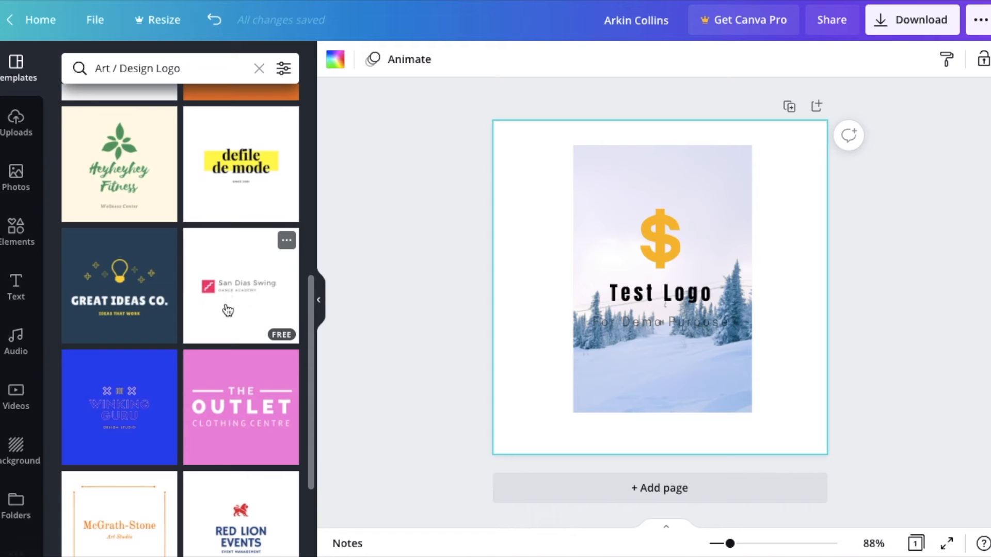
click(247, 536)
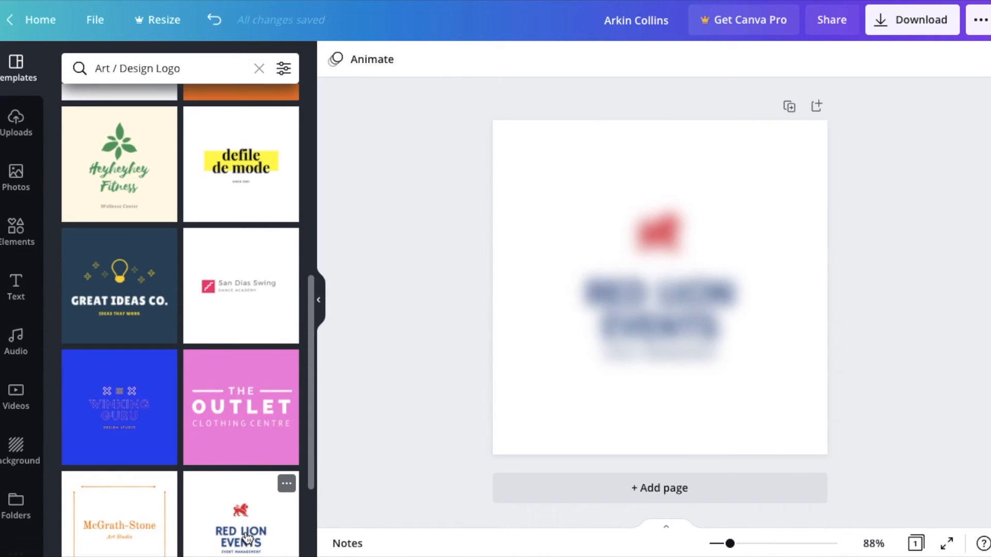
click(595, 263)
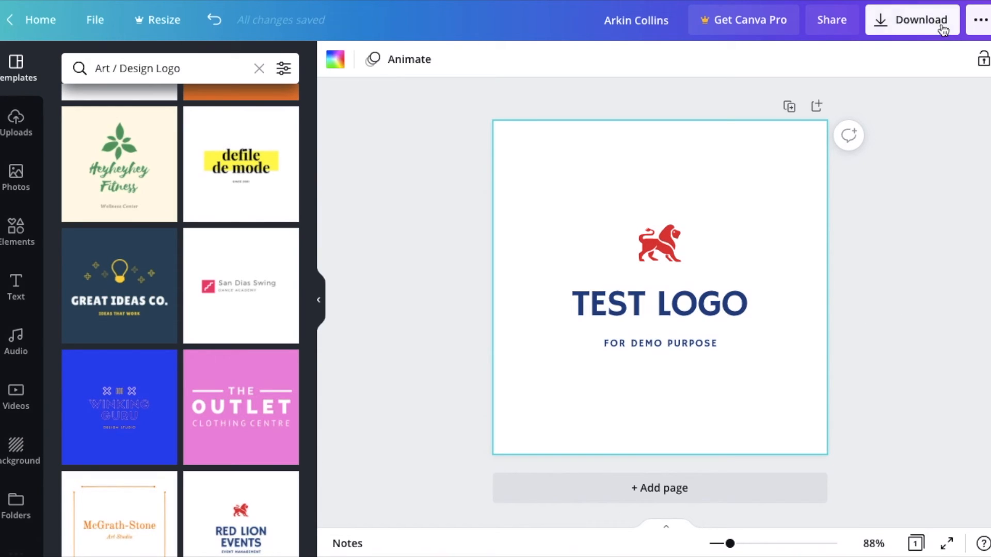
Review the download settings and available file types for the logo, and close them without downloading.
click(912, 25)
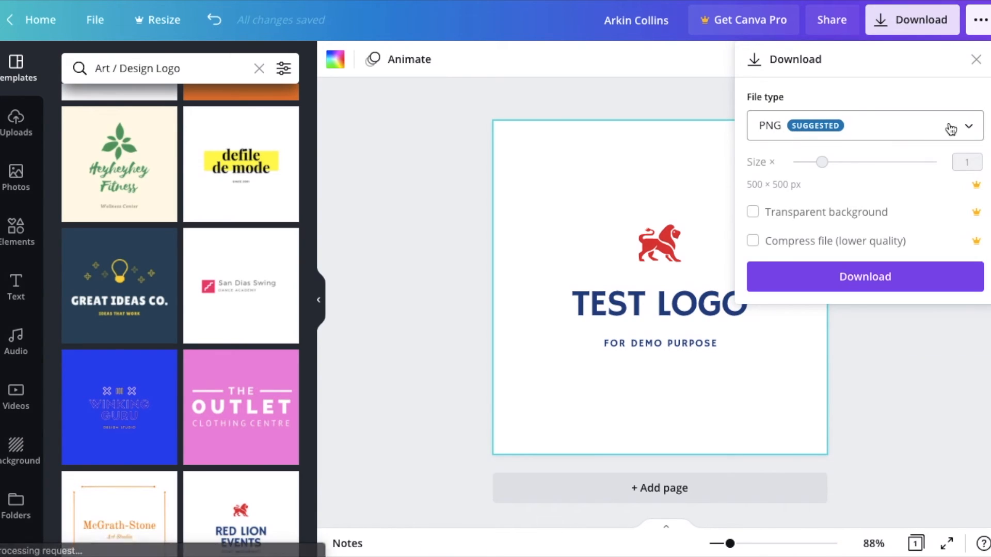
click(967, 128)
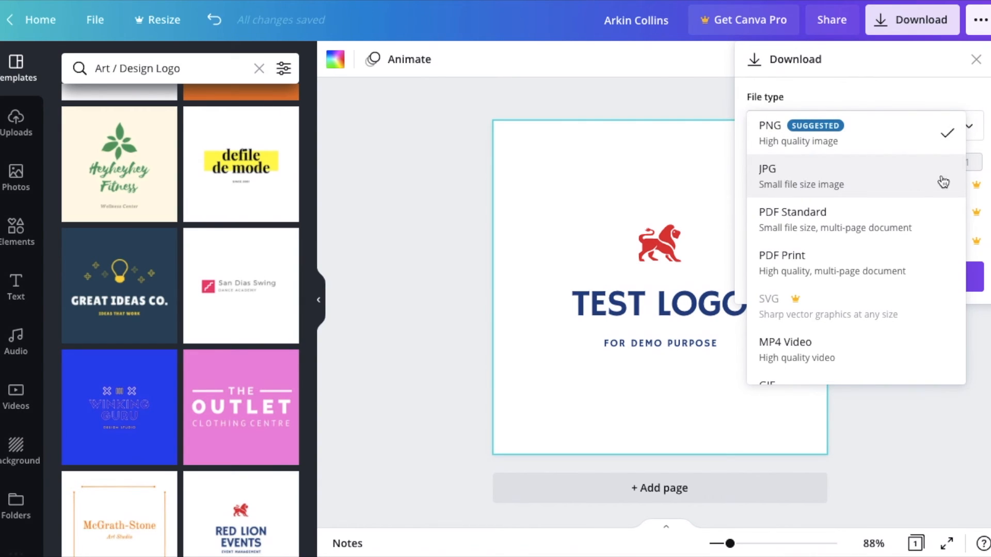
click(978, 88)
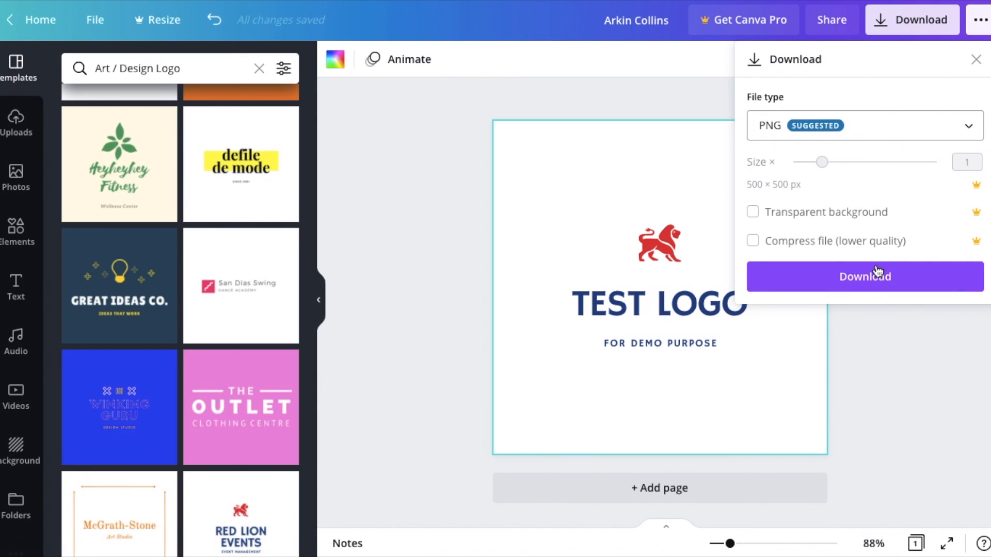
click(865, 376)
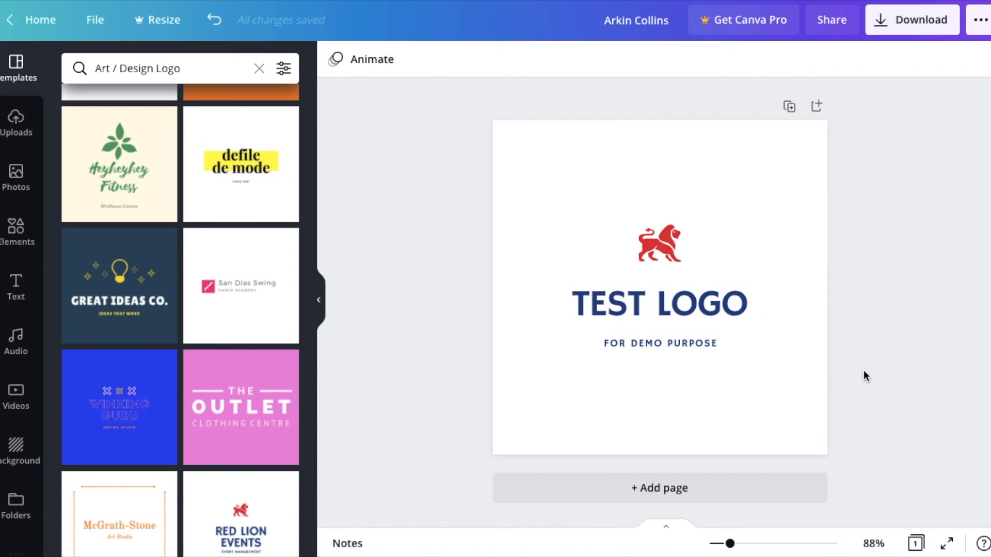